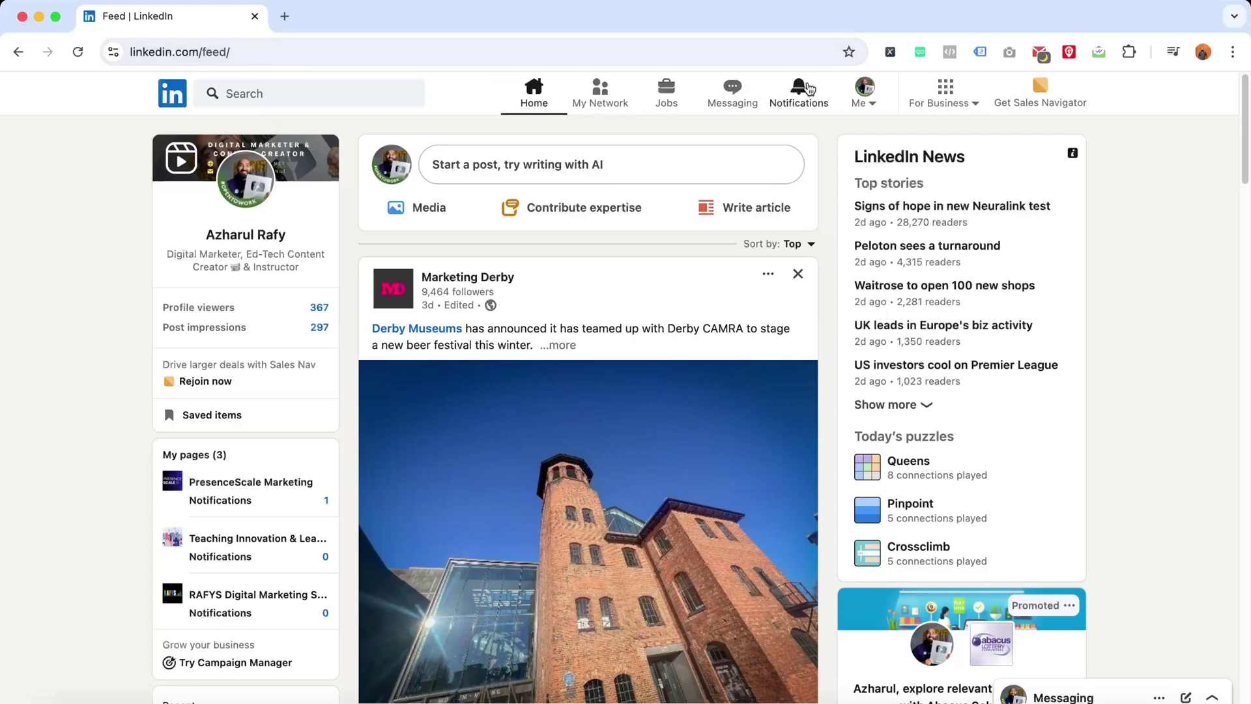
# Step: Open the LinkedIn account menu from the Me icon in the top bar
pyautogui.click(866, 97)
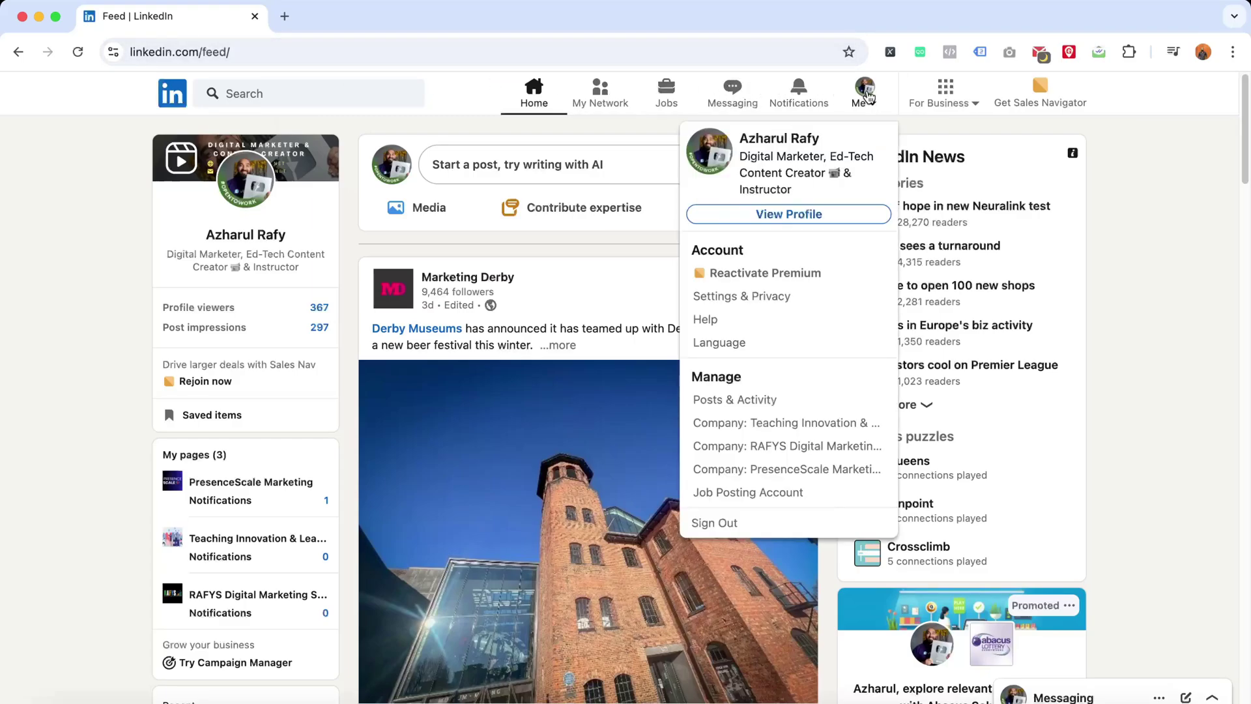
# Step: Open Settings & Privacy, go to Data privacy, and reach Job application settings
pyautogui.click(762, 299)
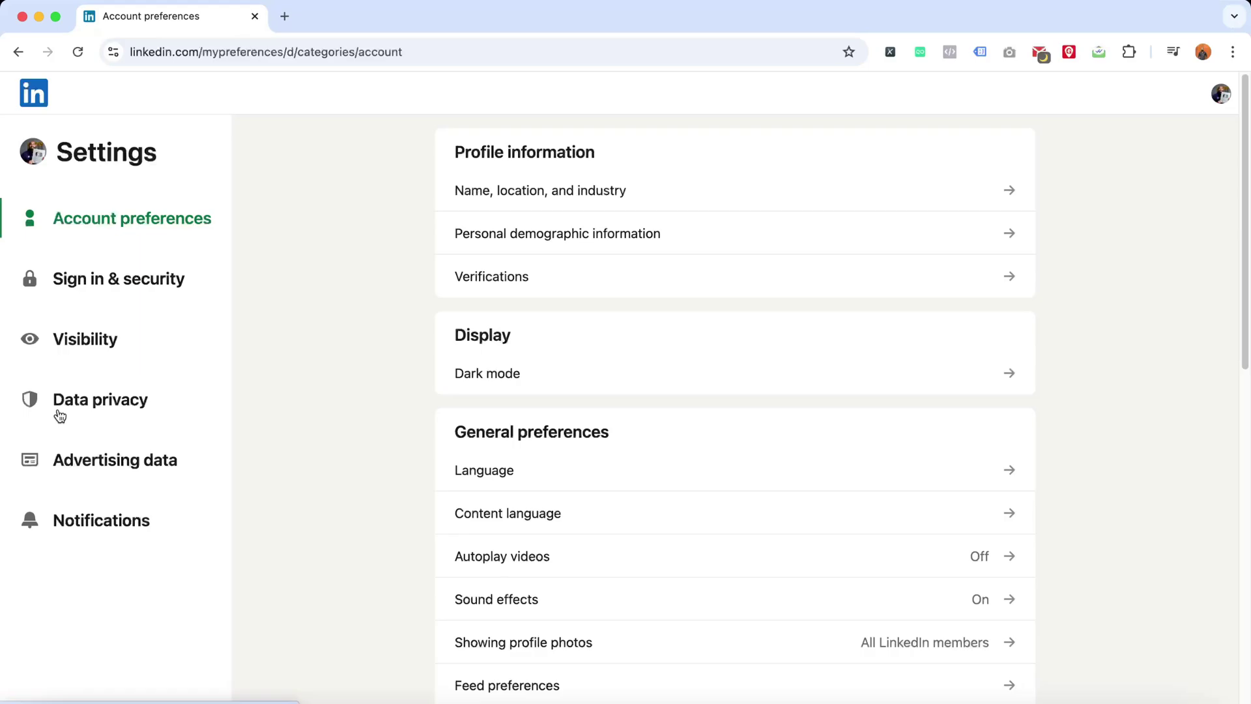
pyautogui.click(96, 412)
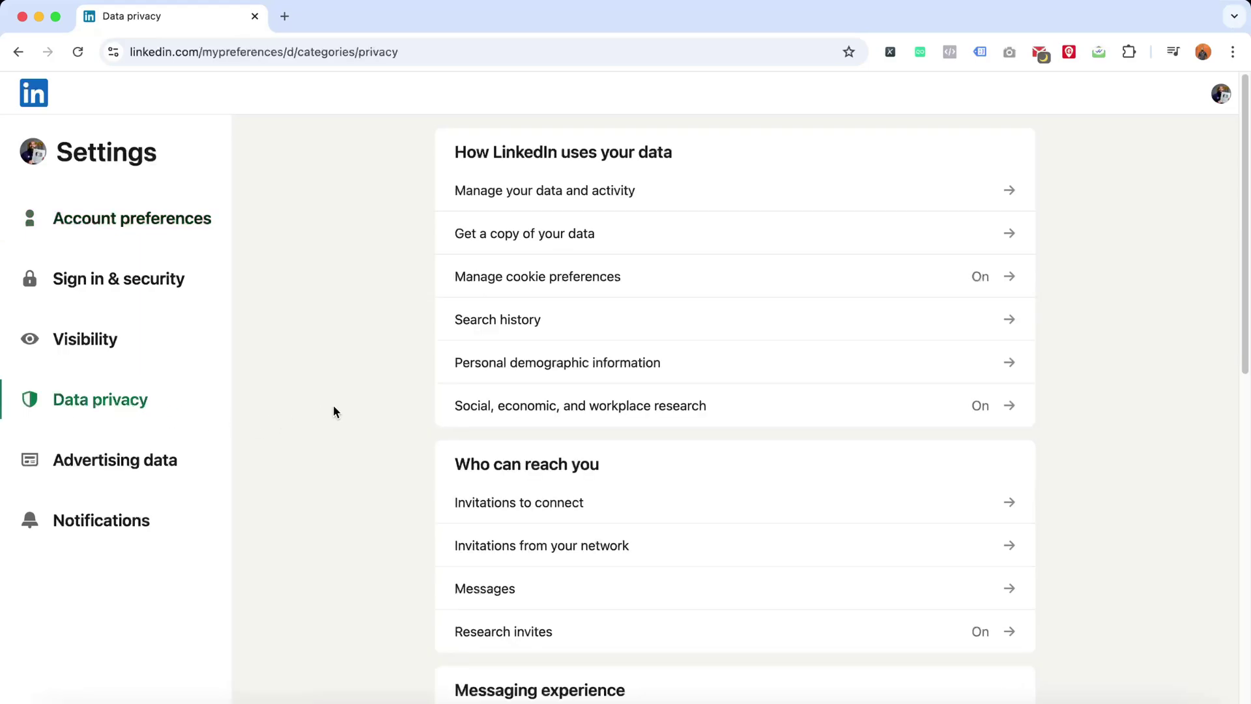
pyautogui.scroll(-2, 334, 409)
pyautogui.scroll(-1, 333, 409)
pyautogui.scroll(-4, 333, 408)
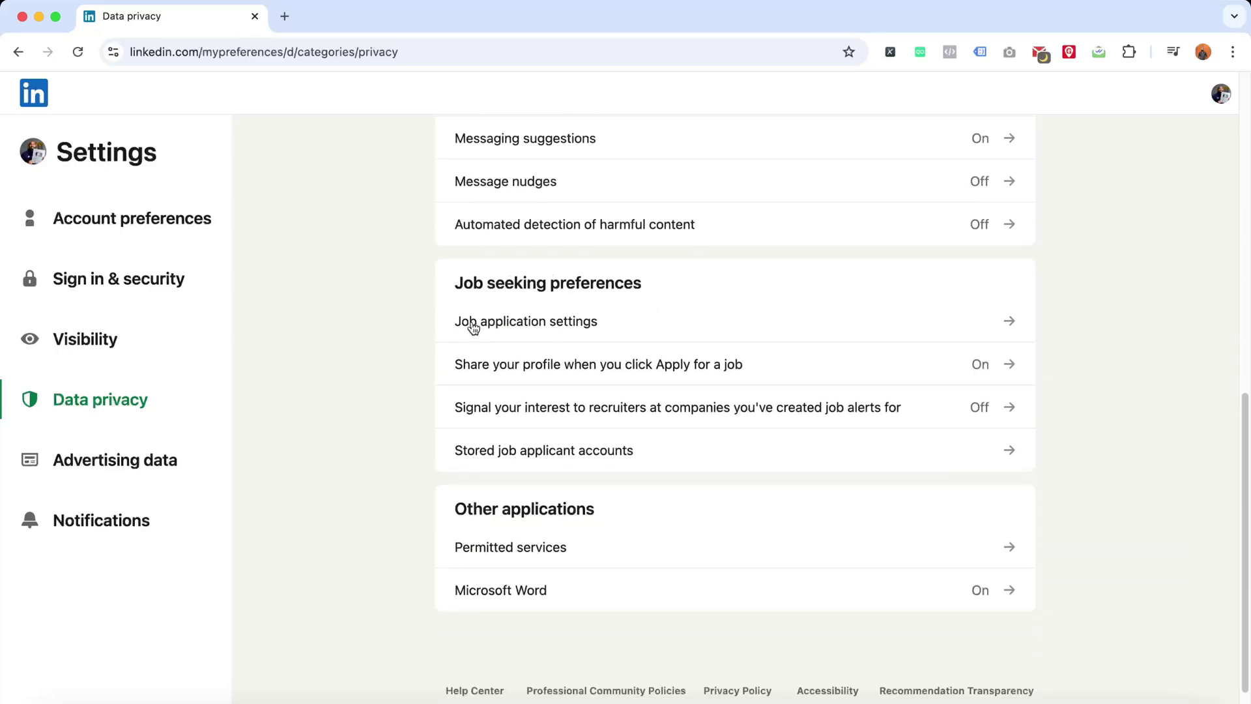
pyautogui.click(565, 331)
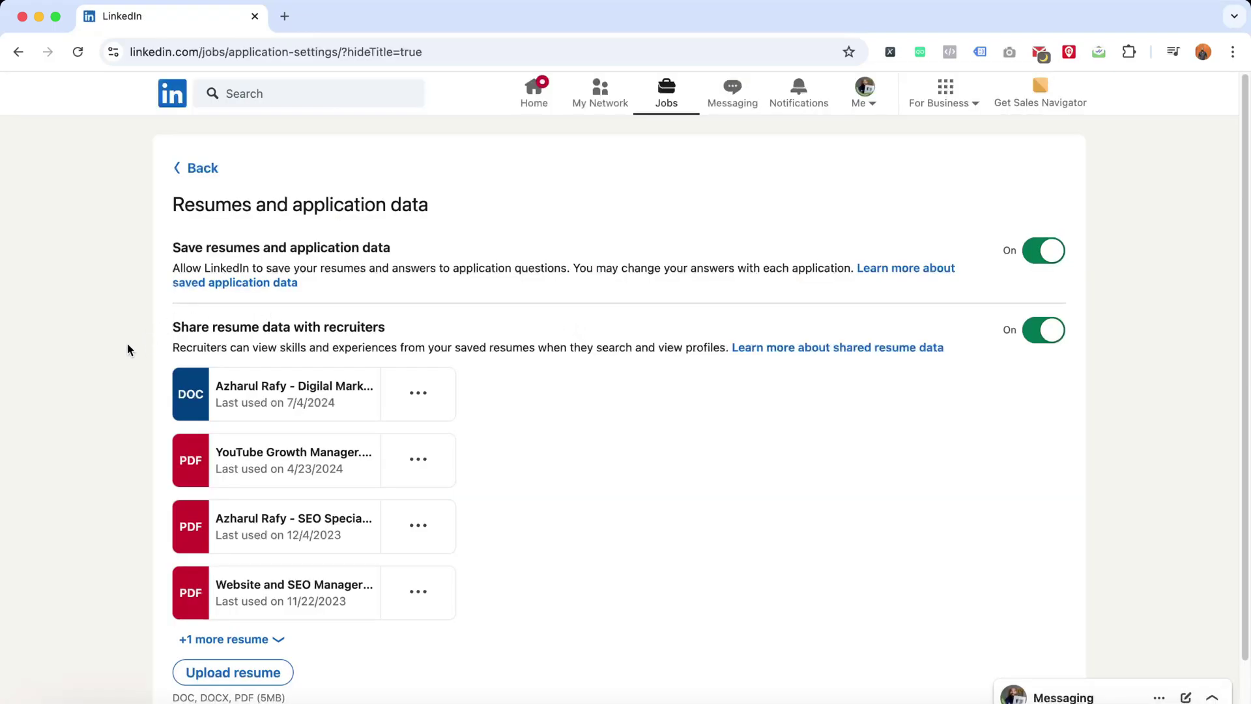
pyautogui.scroll(-2, 129, 342)
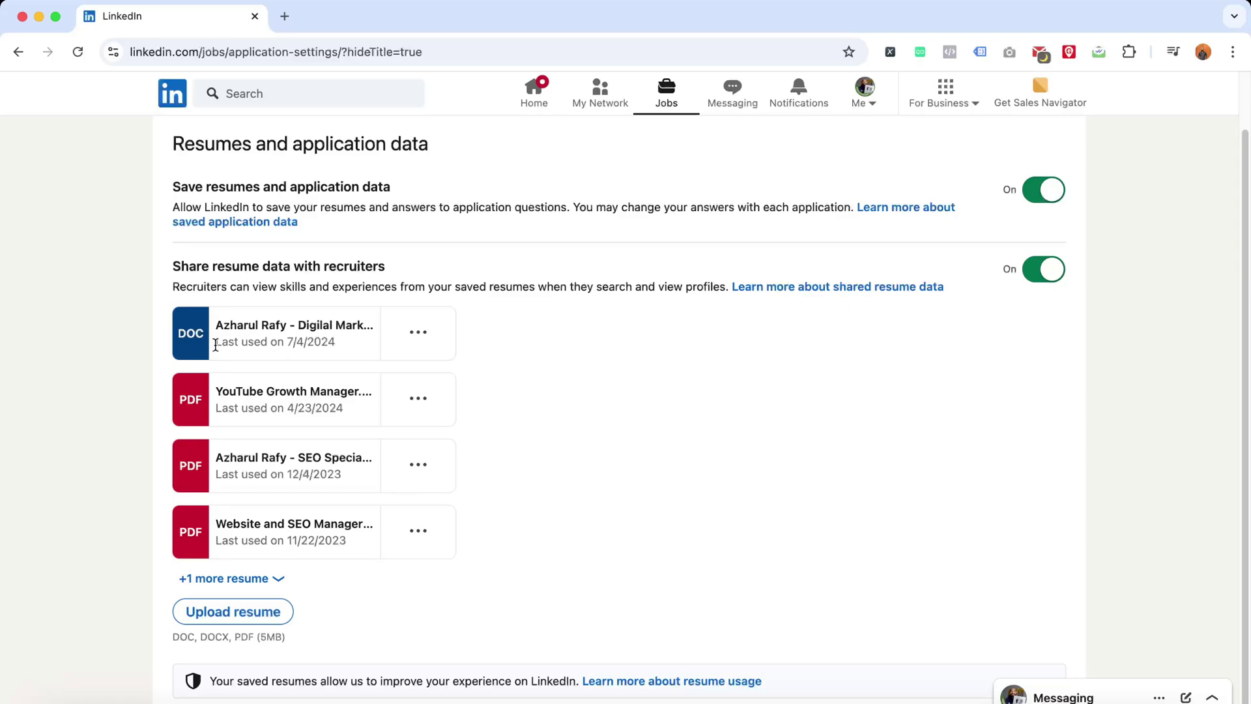
pyautogui.click(420, 337)
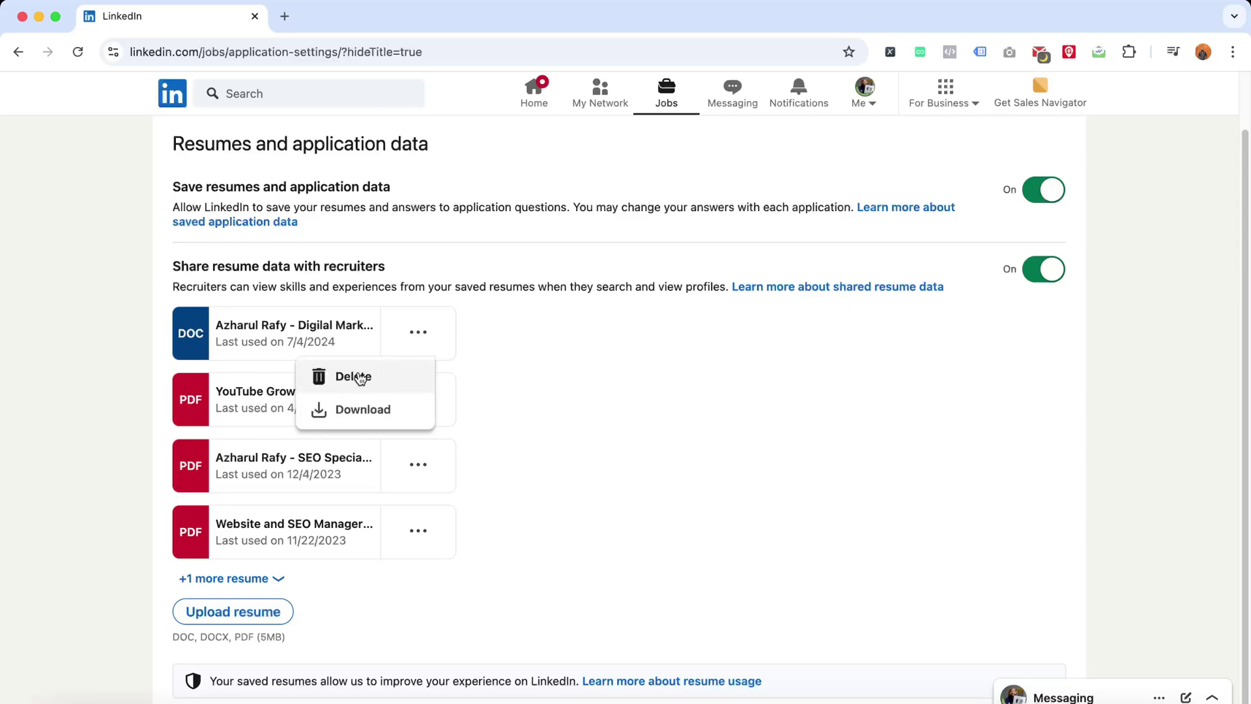
pyautogui.click(421, 337)
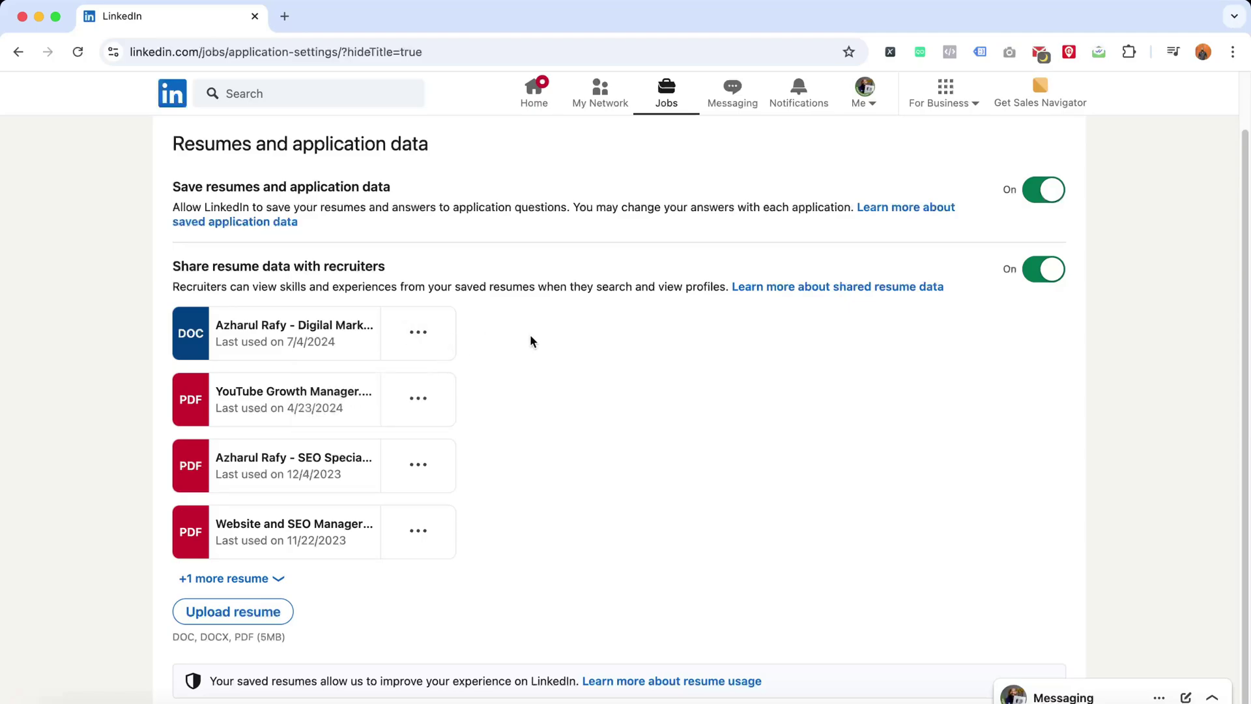
pyautogui.click(418, 334)
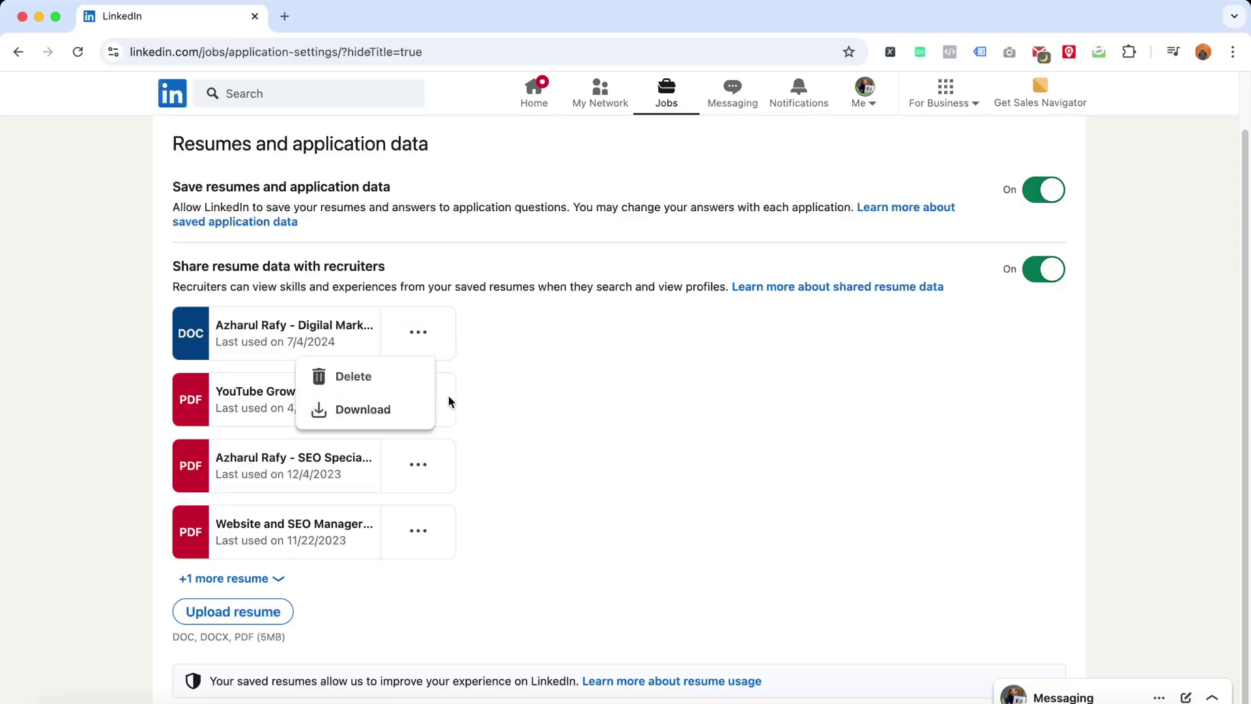
pyautogui.click(546, 409)
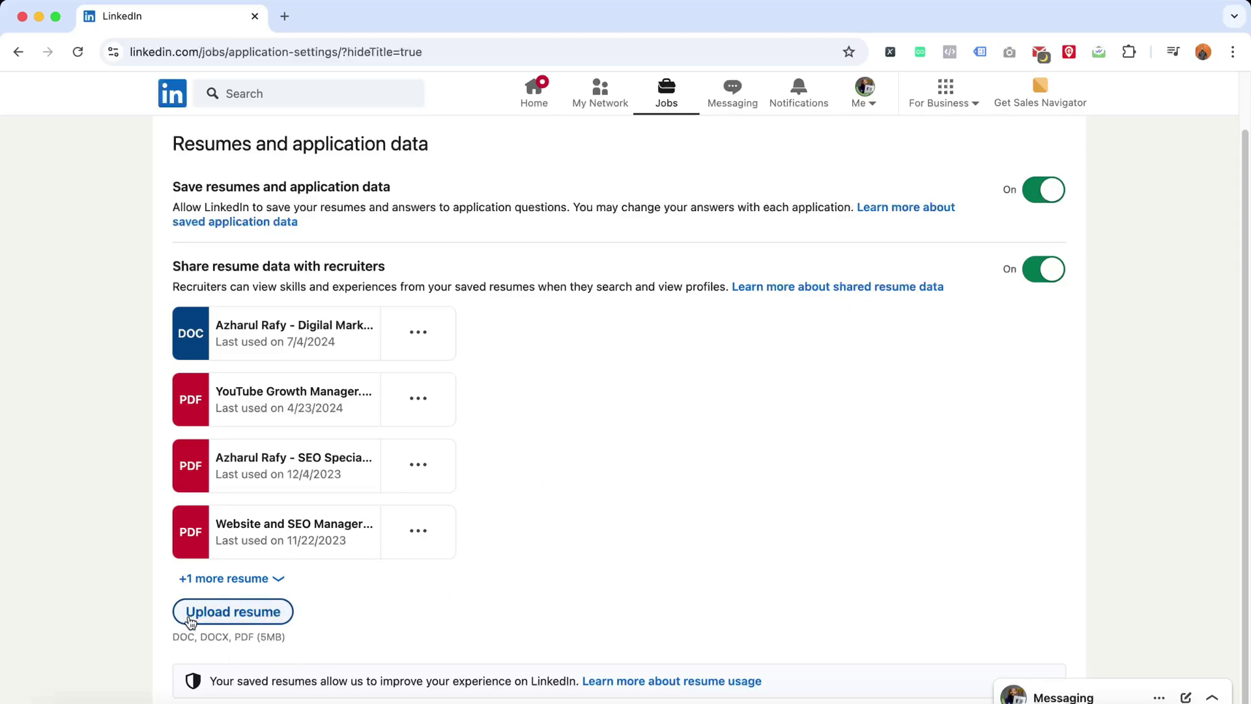
# Step: Upload the Digital Marketing Manager .docx from Downloads as a new resume
pyautogui.click(237, 626)
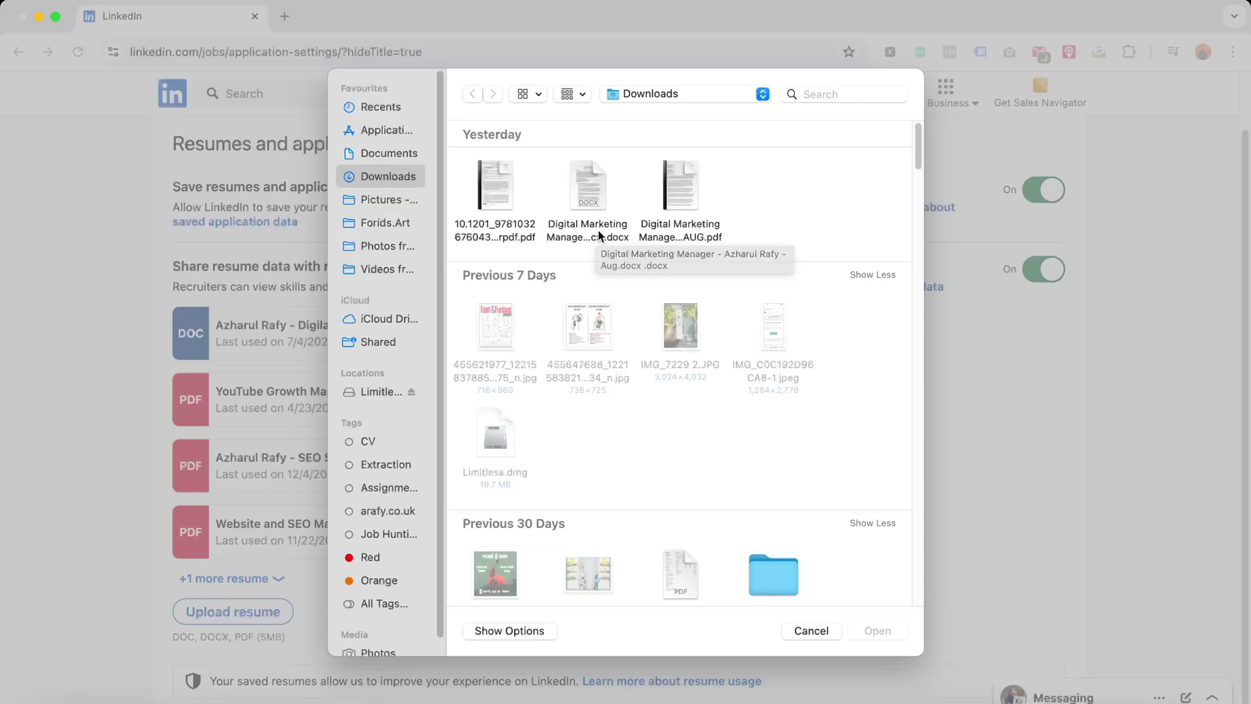
pyautogui.click(589, 198)
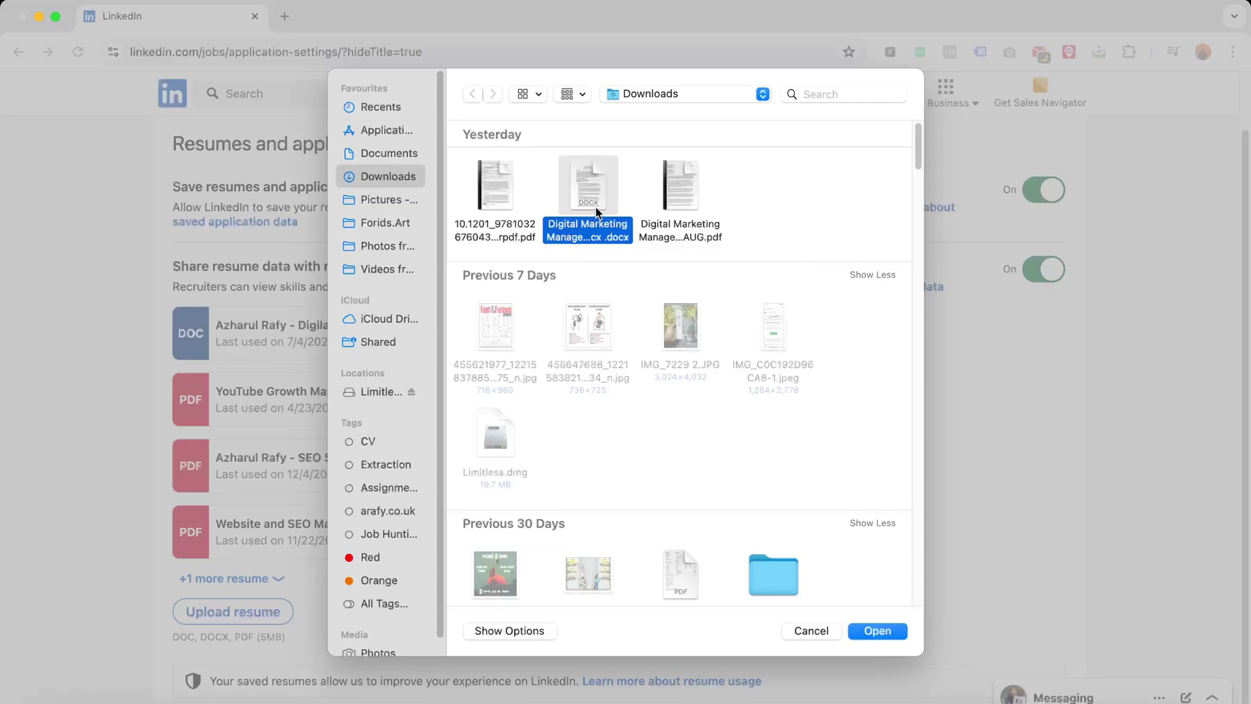
pyautogui.click(877, 631)
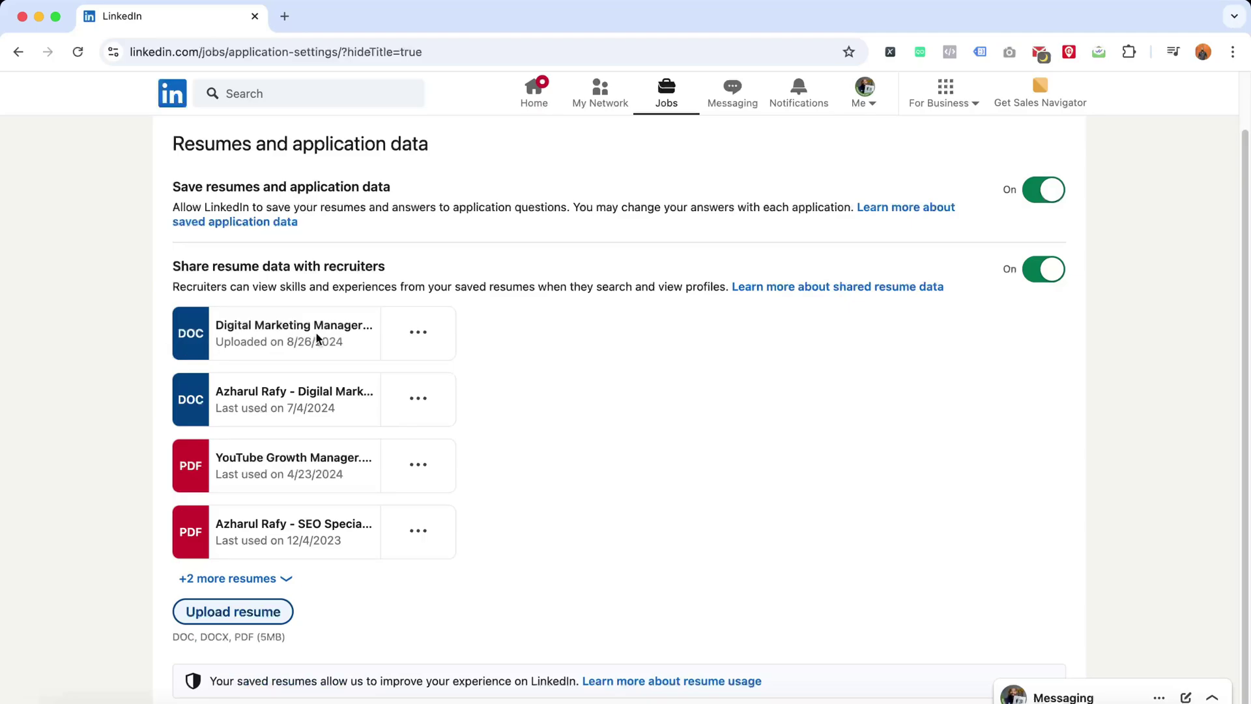
pyautogui.scroll(2, 665, 411)
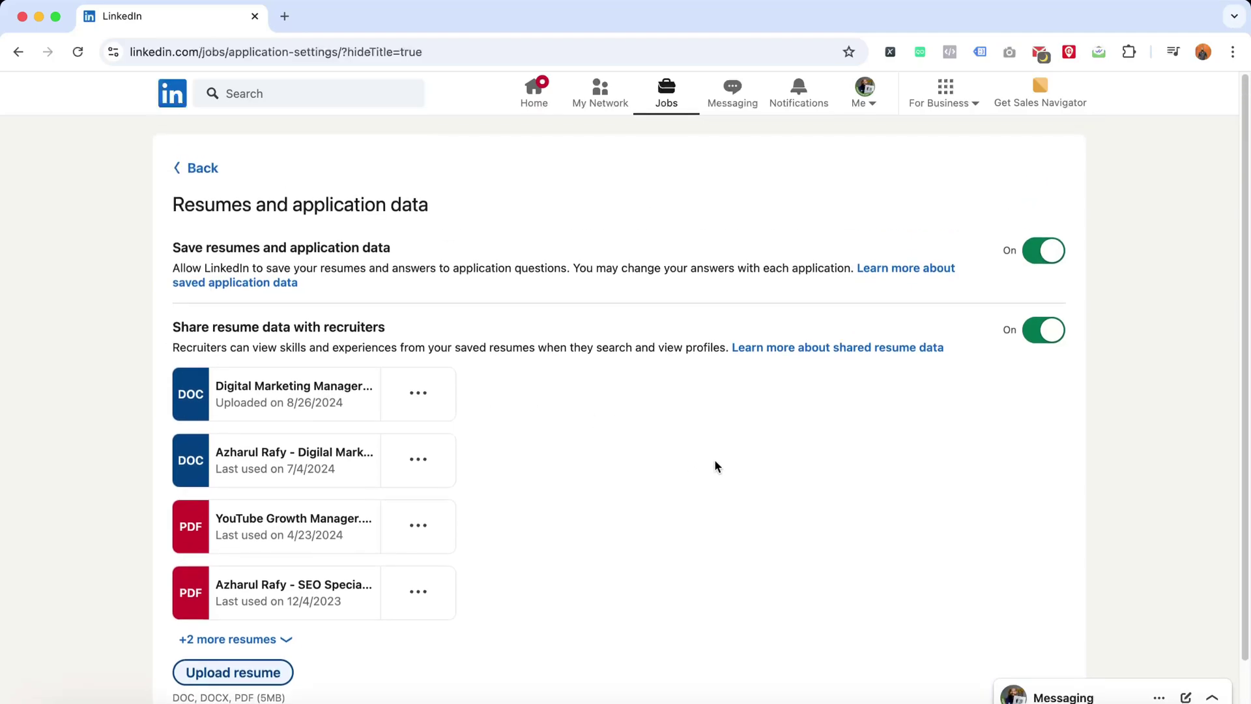
pyautogui.scroll(-1, 308, 386)
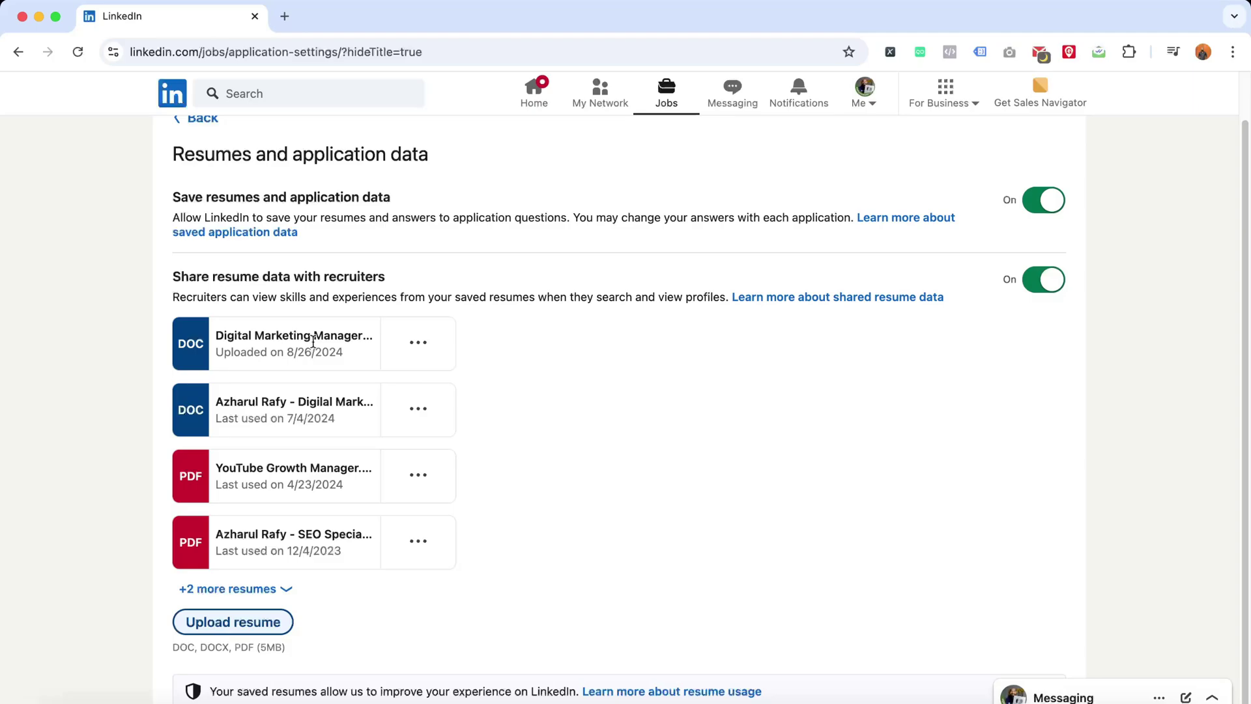
pyautogui.scroll(-1, 146, 440)
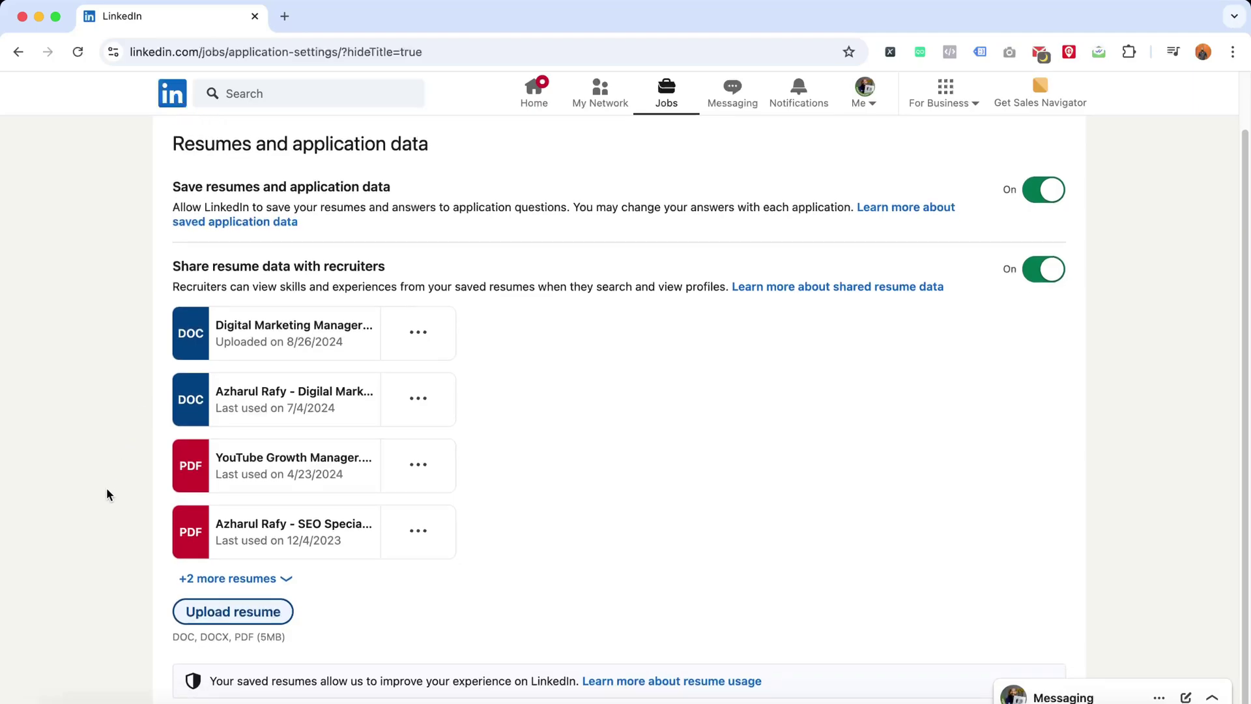
pyautogui.scroll(1, 107, 494)
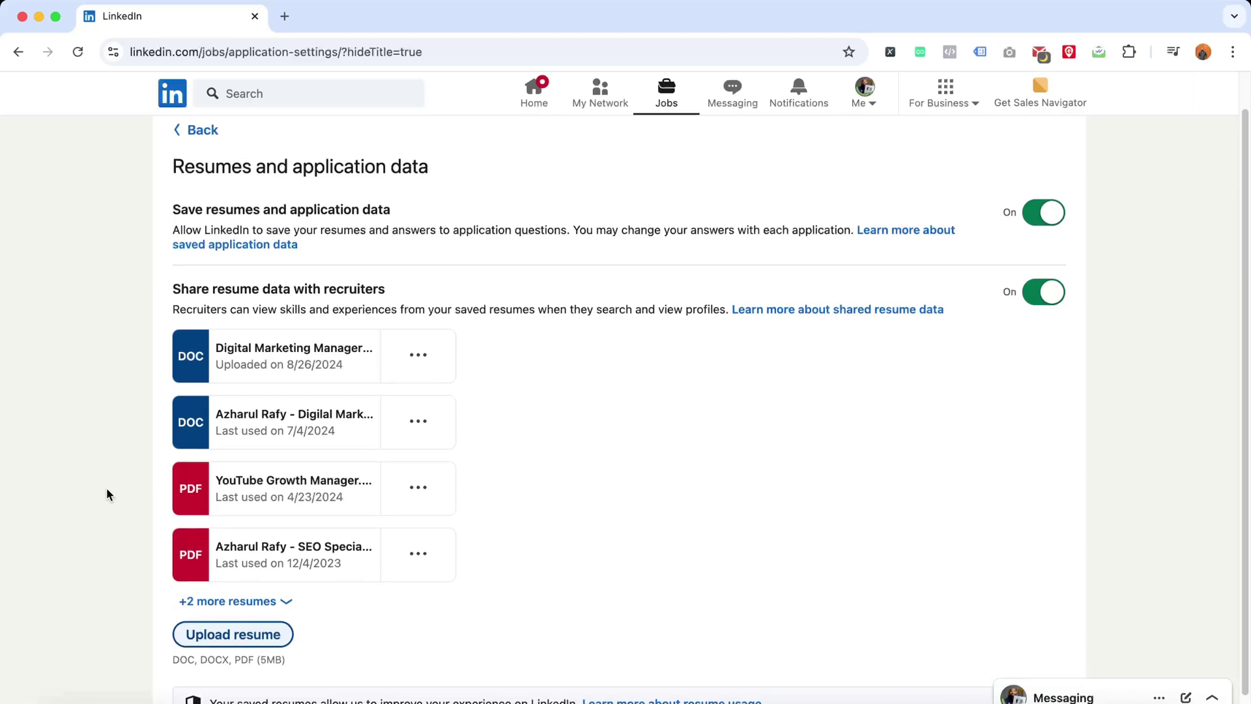